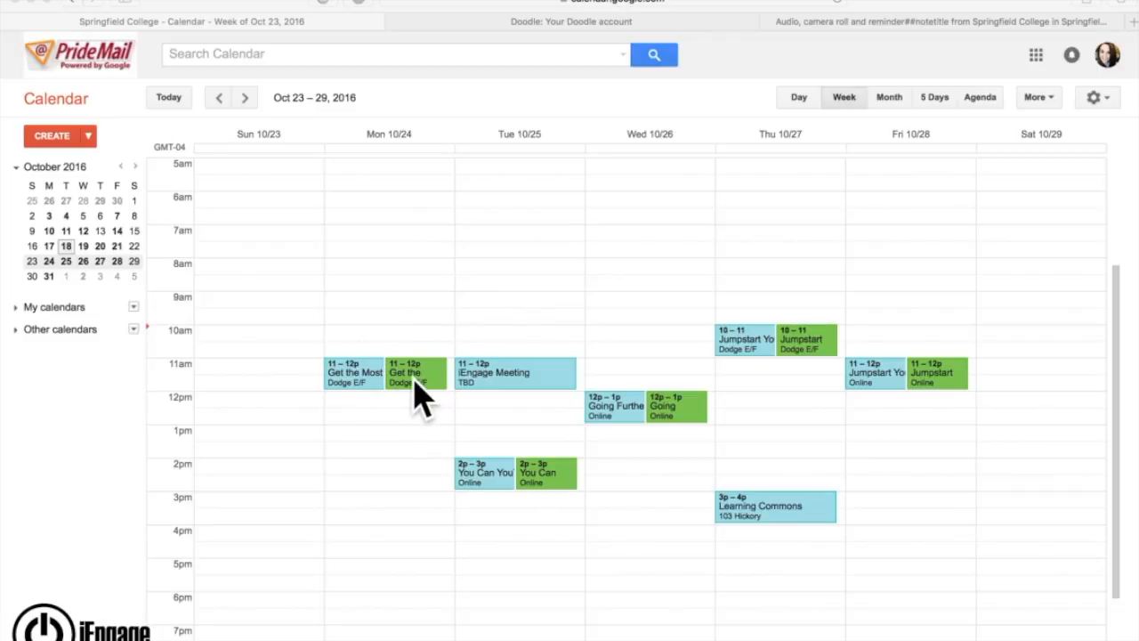
Step: Expand the list of own calendars, then hide the iEngage Workshops calendar and show it again
left_click(18, 311)
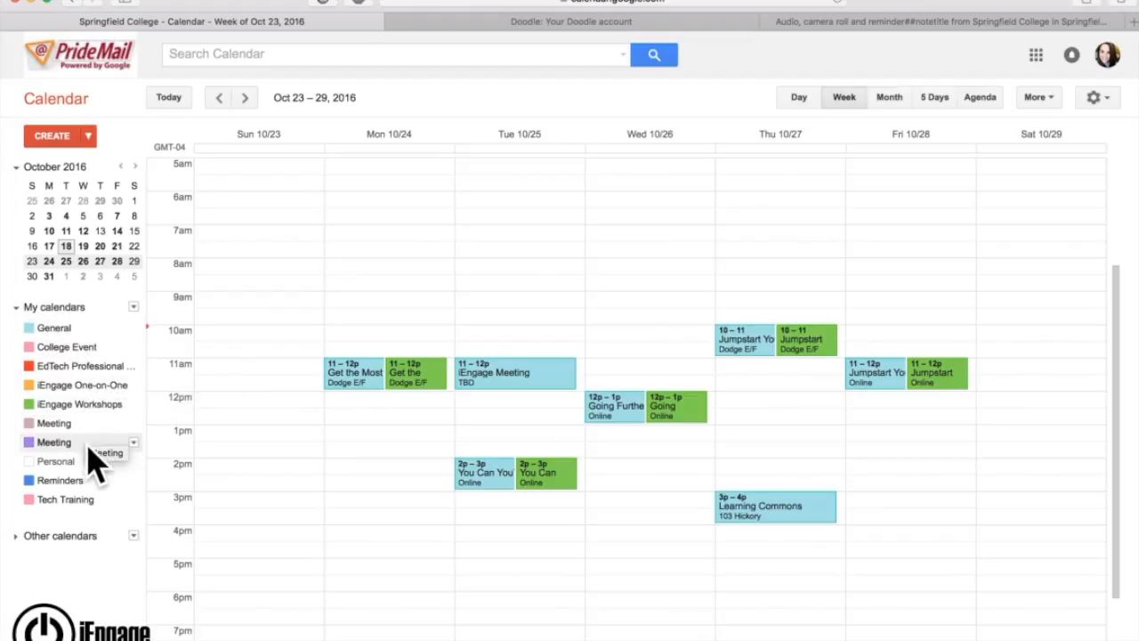
left_click(32, 407)
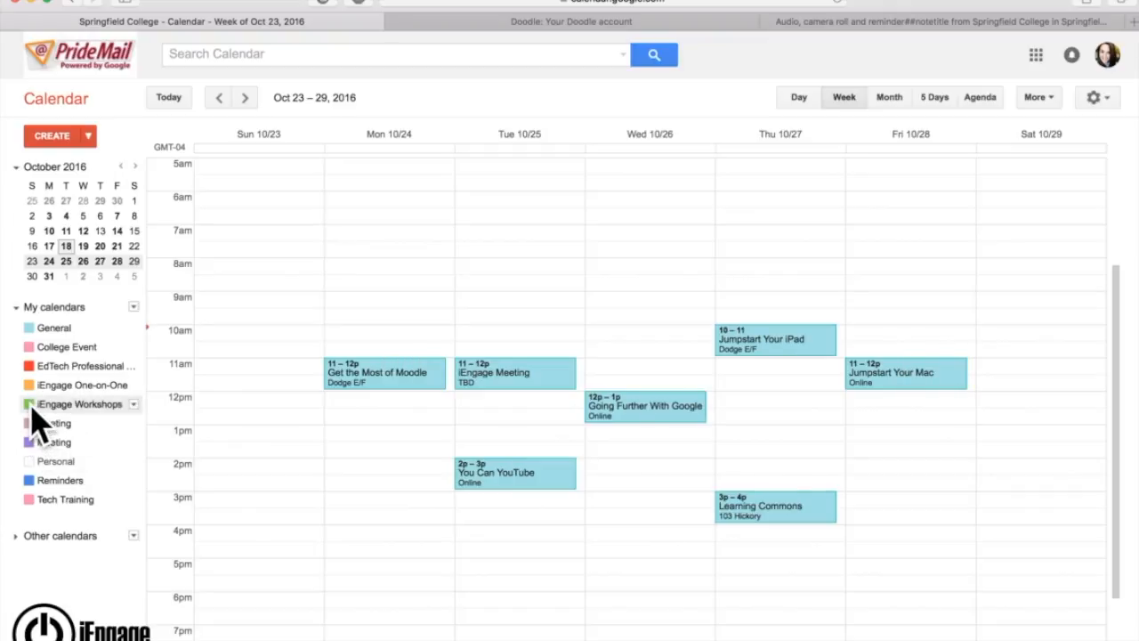
left_click(32, 409)
Step: Start a new calendar named Events and leave its description blank
left_click(133, 308)
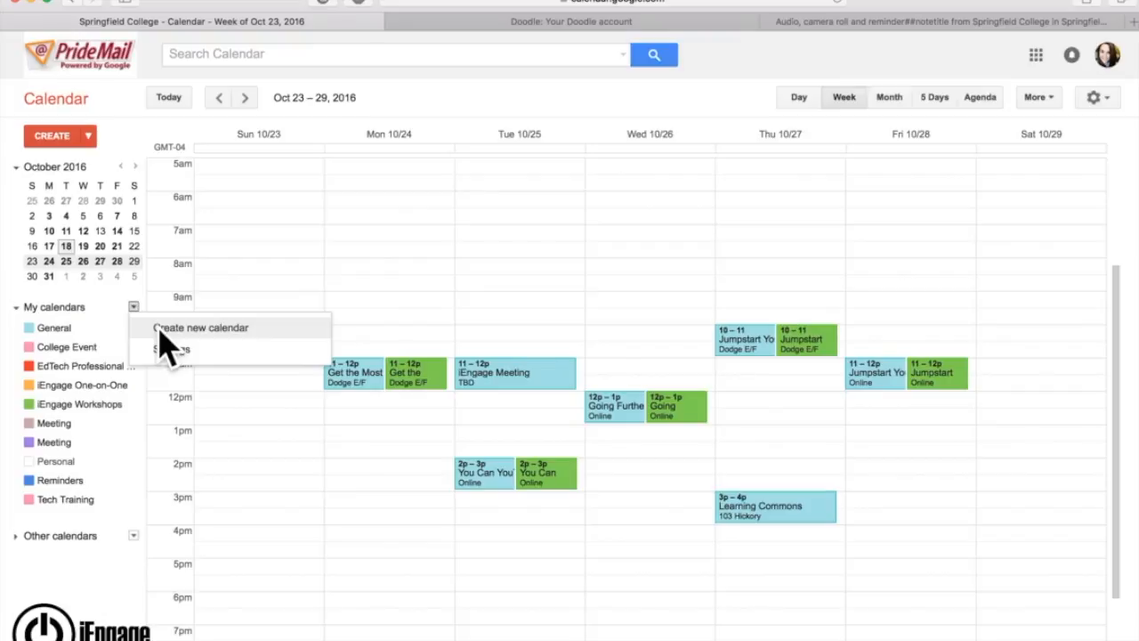
left_click(160, 329)
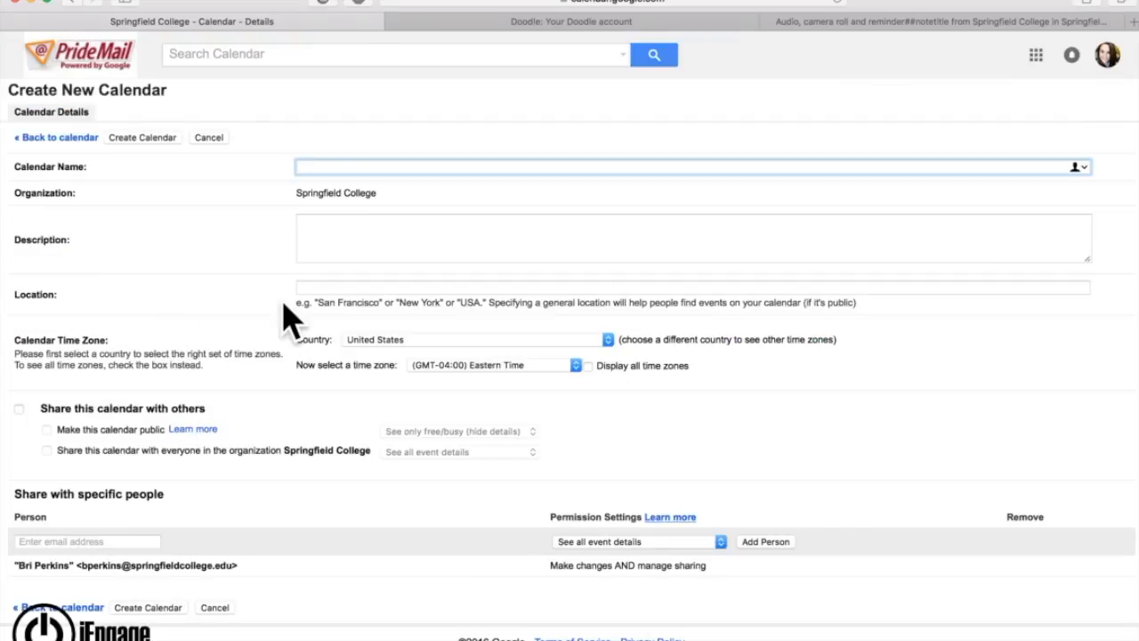
type("Events")
left_click(374, 218)
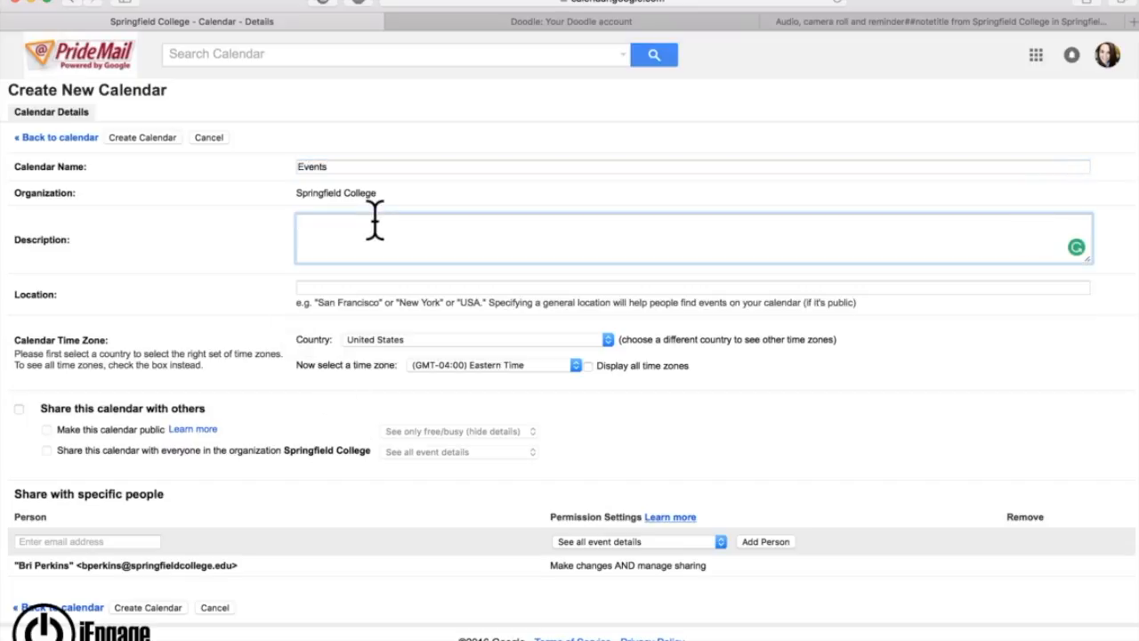
Step: Share the Events calendar with everyone in the Springfield College organization and view the permission options for specific people
left_click(124, 411)
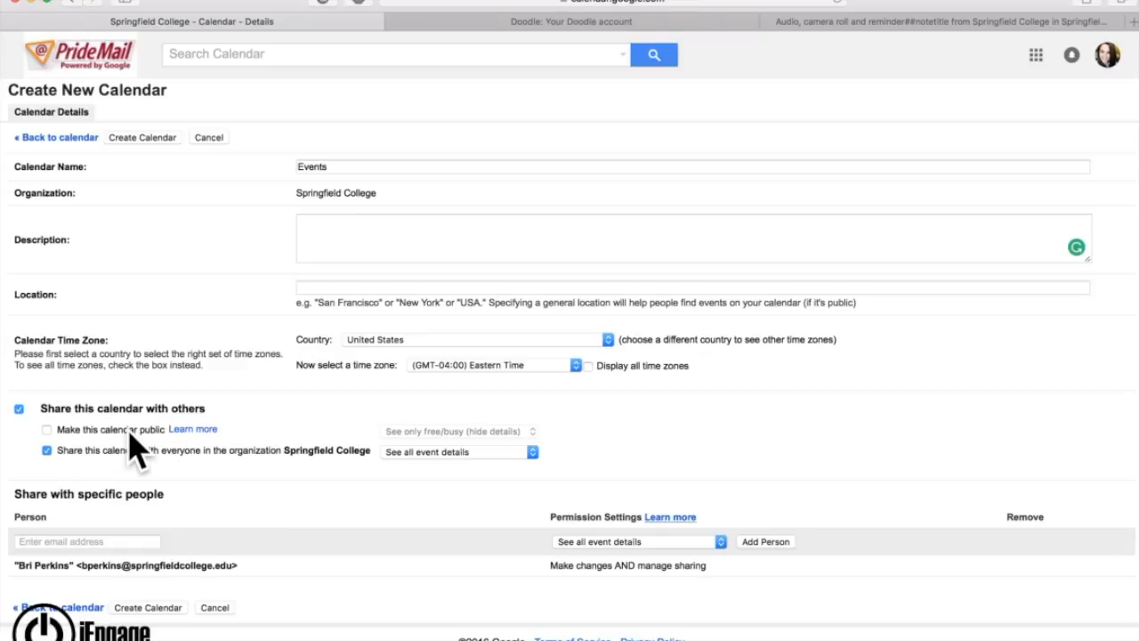
left_click(69, 540)
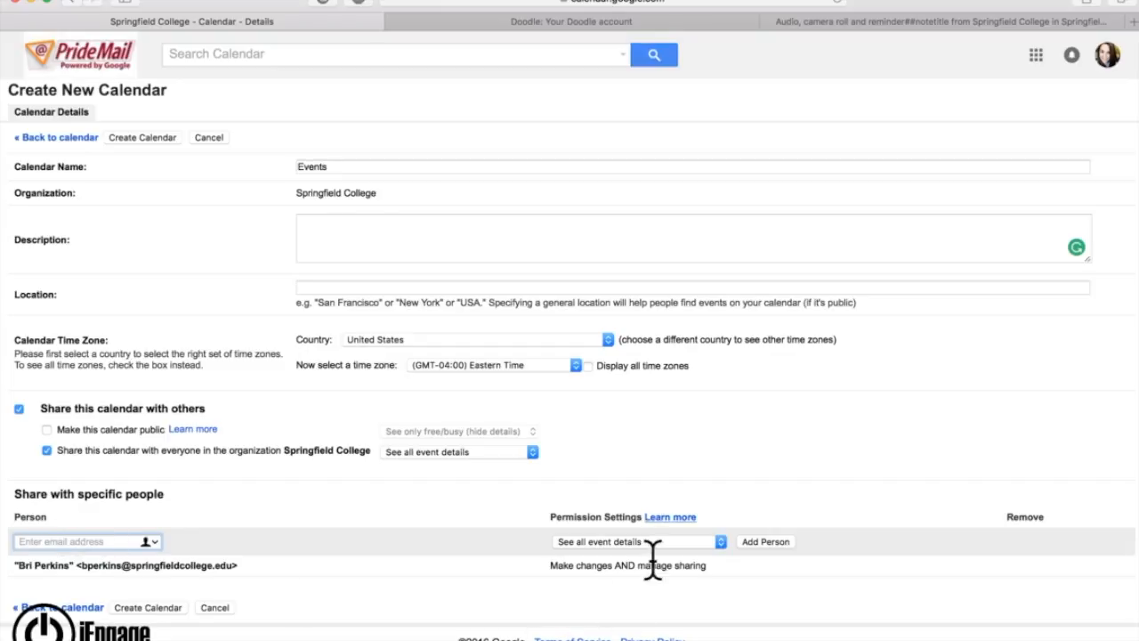
left_click(614, 541)
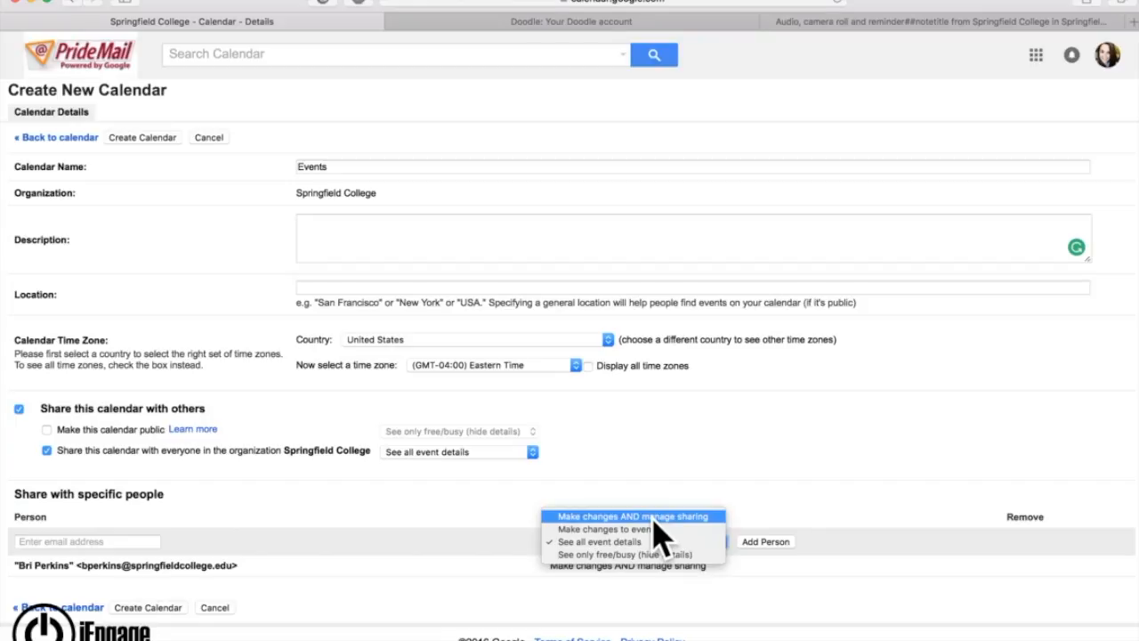
Step: Create the Events calendar and change its color to light purple
left_click(143, 137)
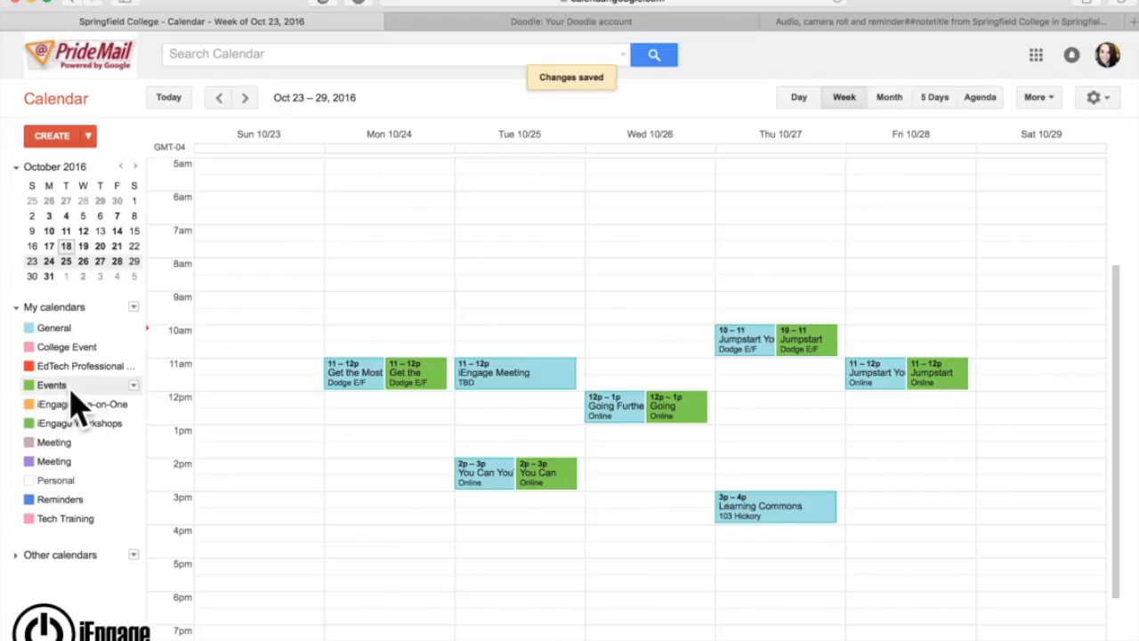
left_click(133, 385)
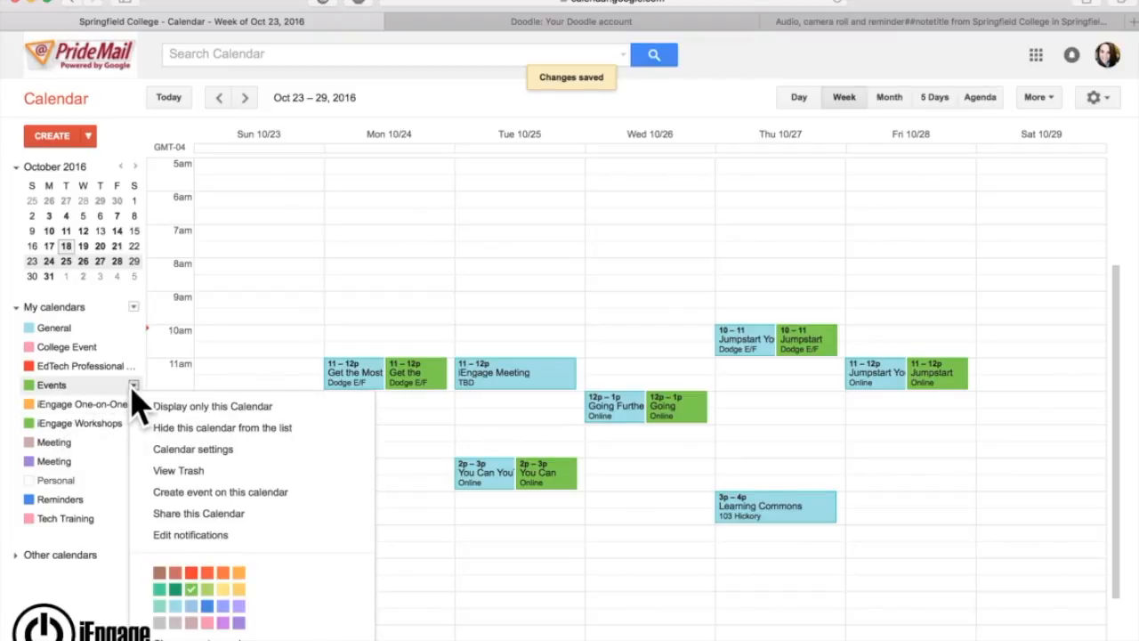
left_click(238, 605)
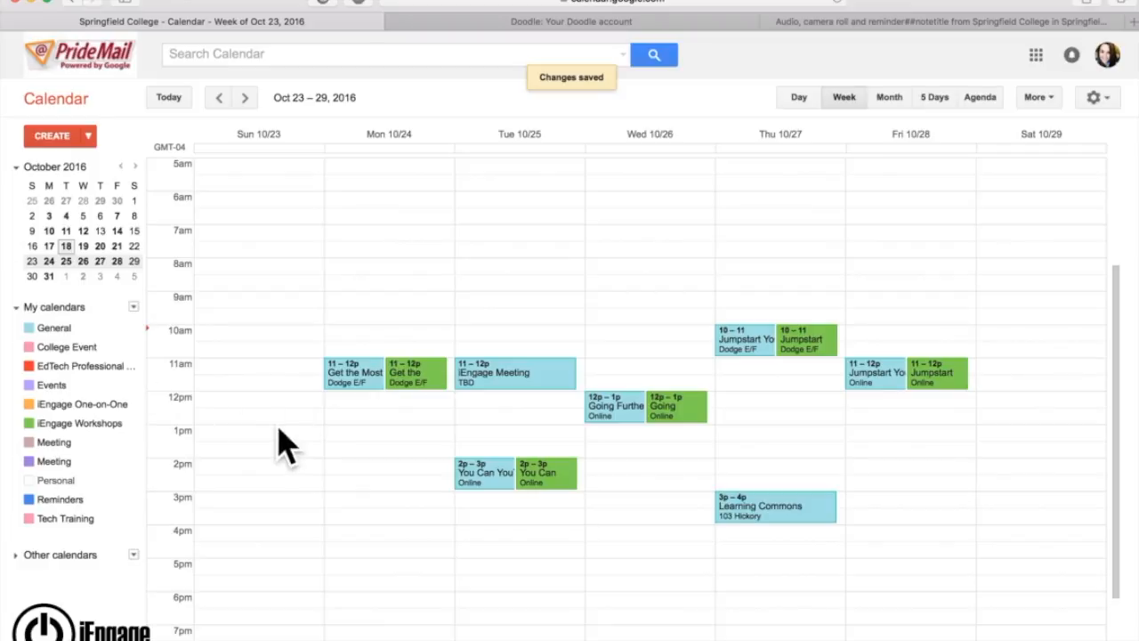
Step: Create an event titled "Great Event!" on the Events calendar for Monday, October 24, 1pm – 2pm
left_click_drag(361, 432, 362, 454)
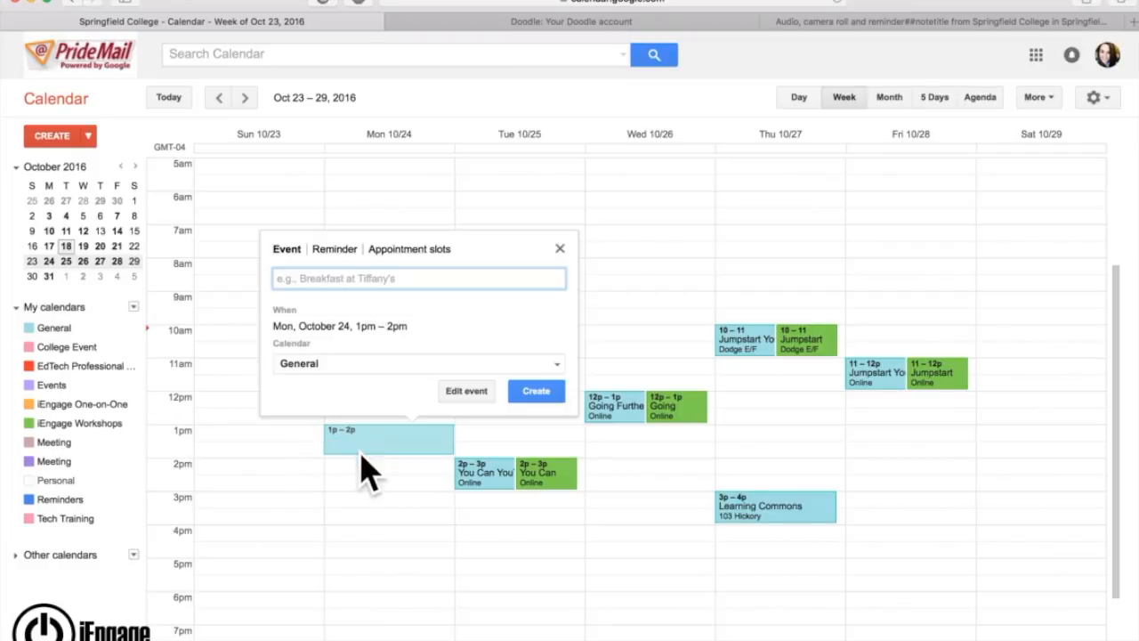
left_click(340, 374)
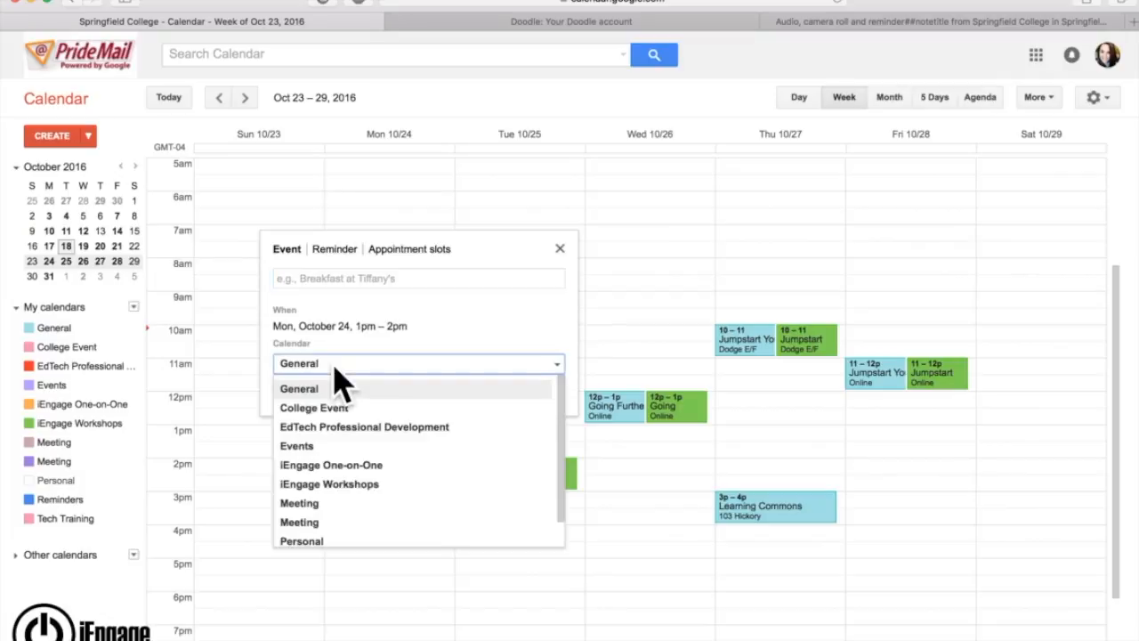
left_click(371, 446)
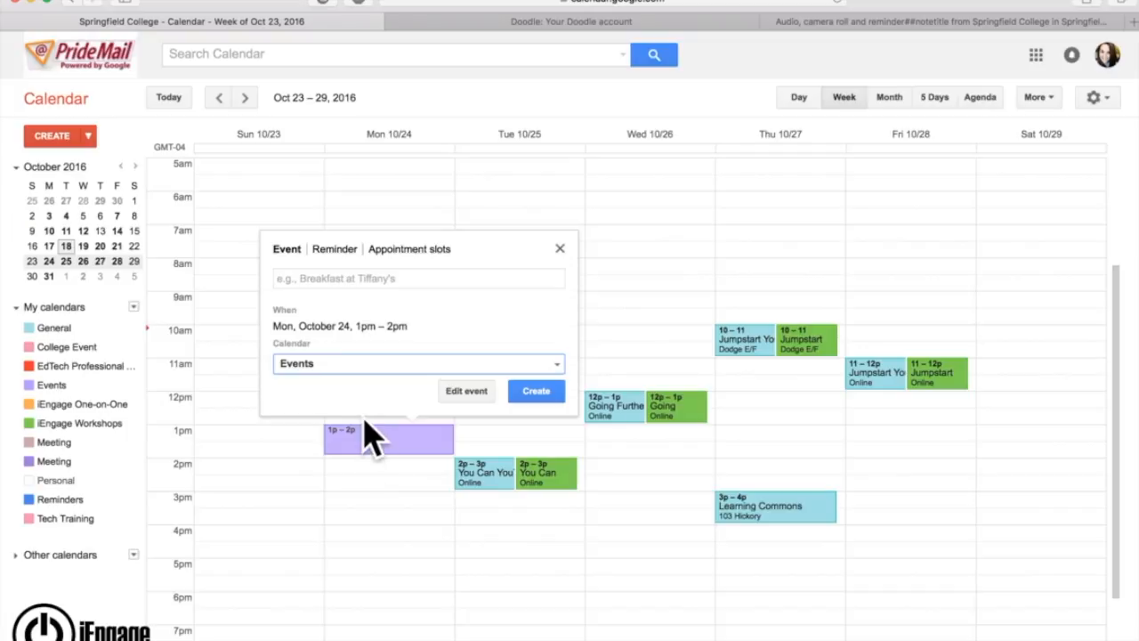
left_click(336, 279)
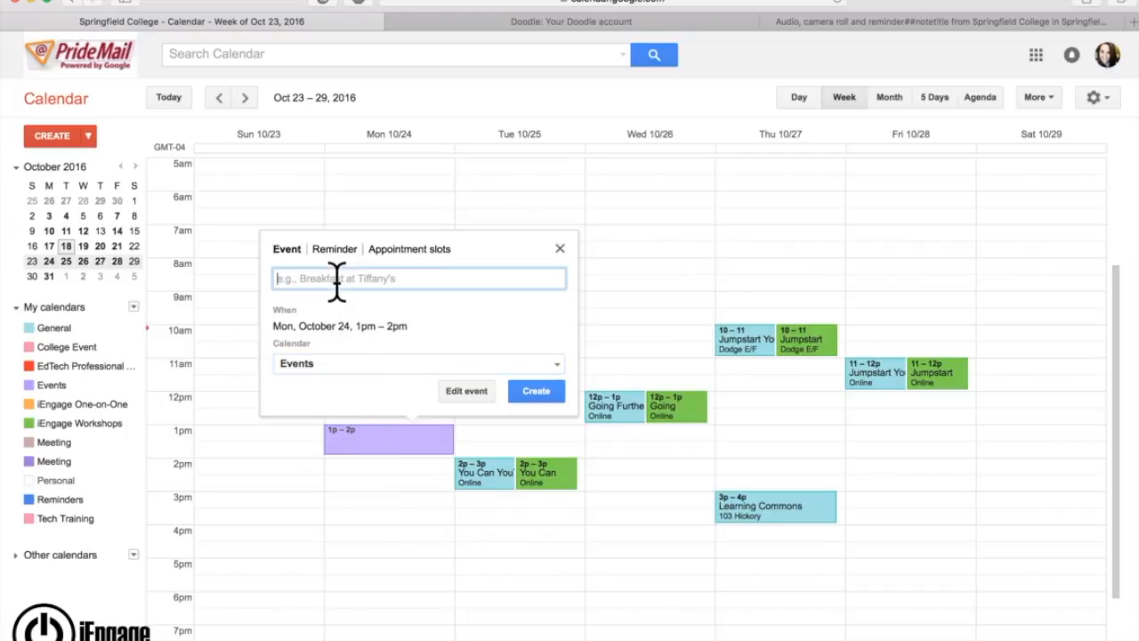
type("Great Event!")
left_click(544, 392)
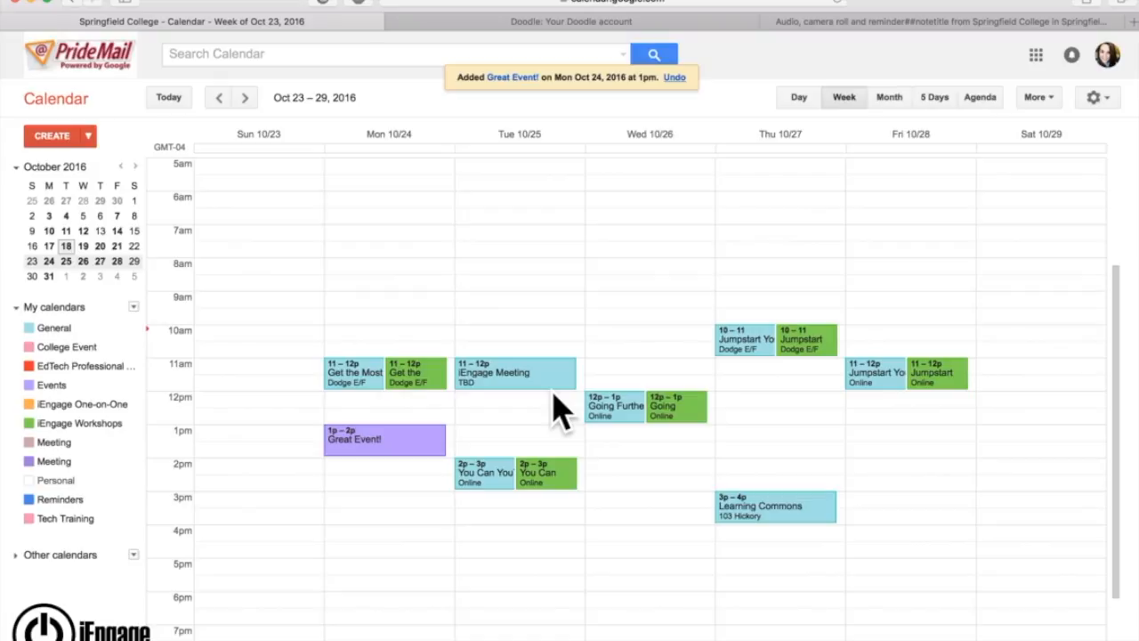
Step: Open the full details of Great Event! and add iEngage Learning as a guest
left_click(425, 454)
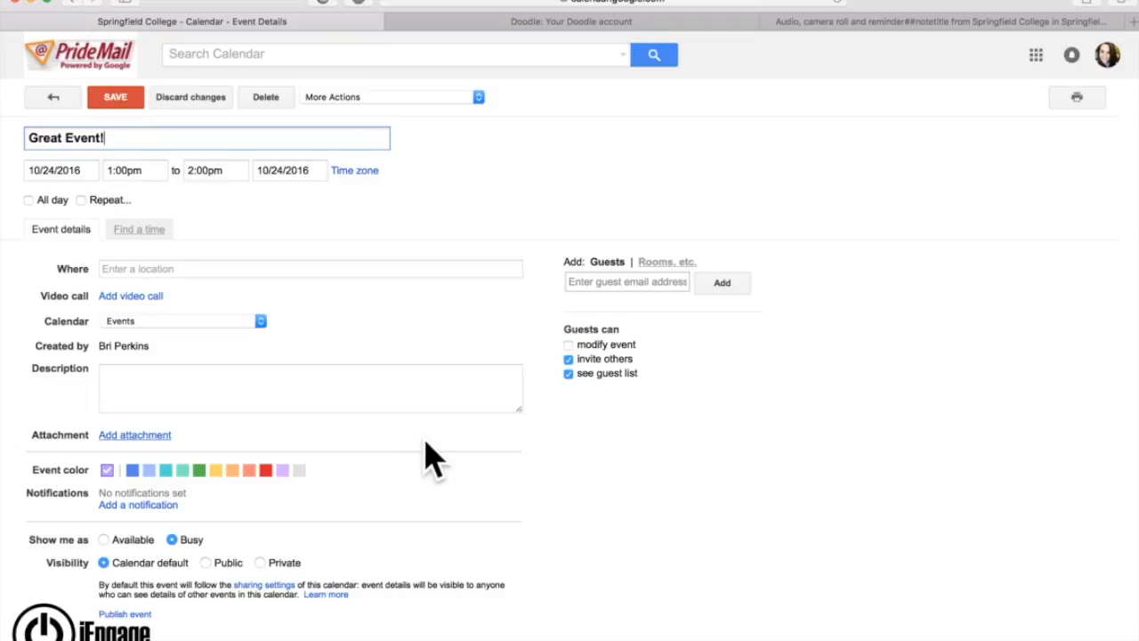
left_click(170, 269)
left_click(170, 376)
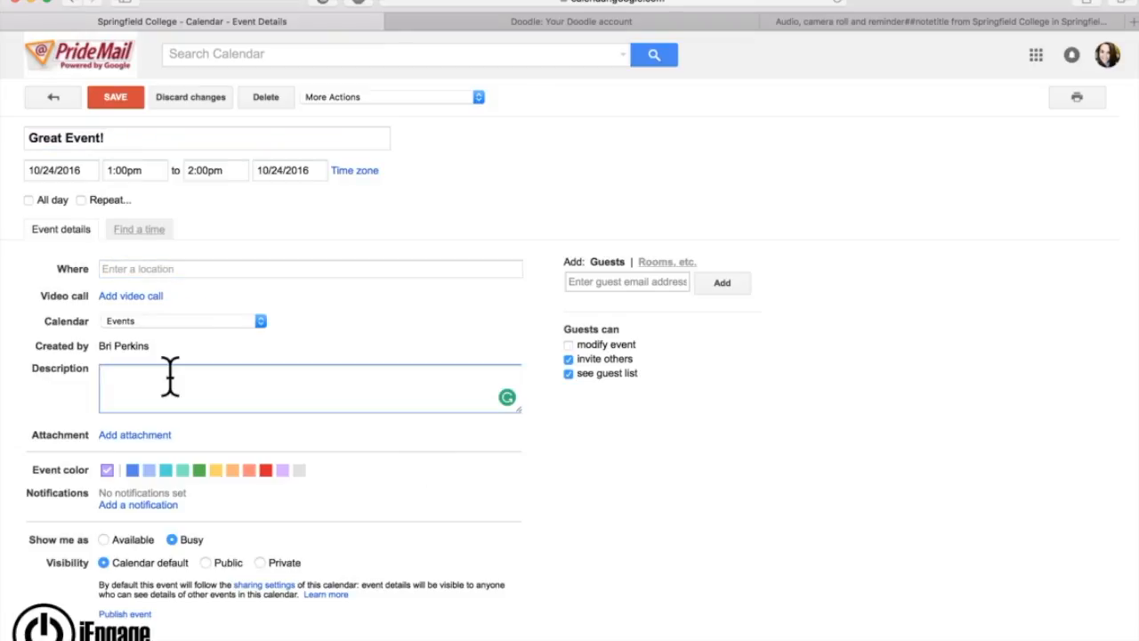
left_click(605, 279)
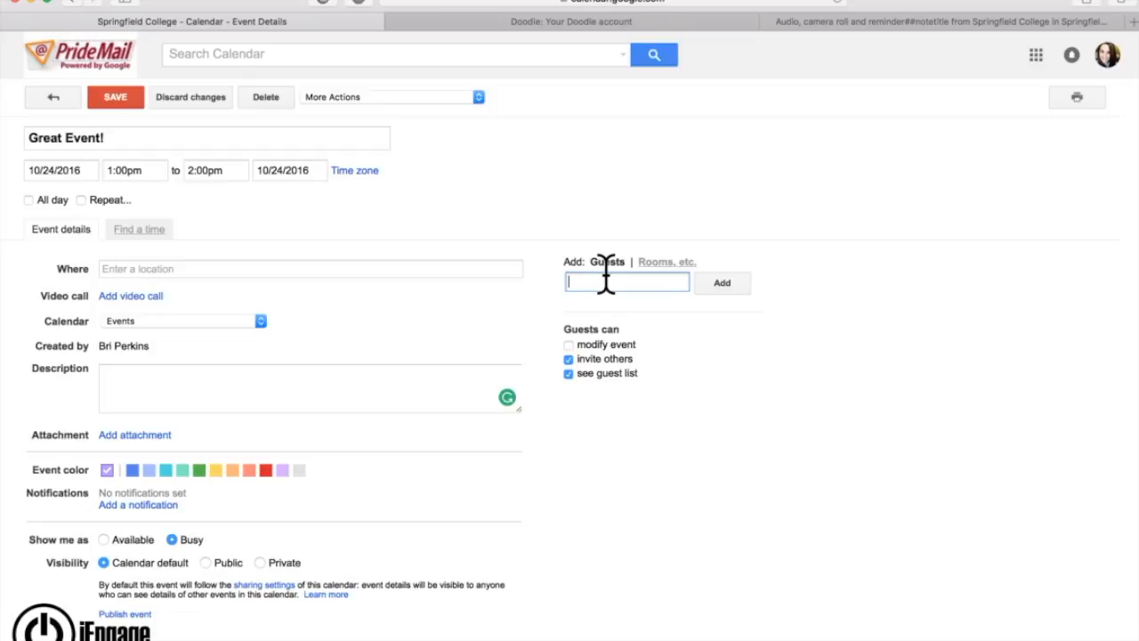
type("iengage")
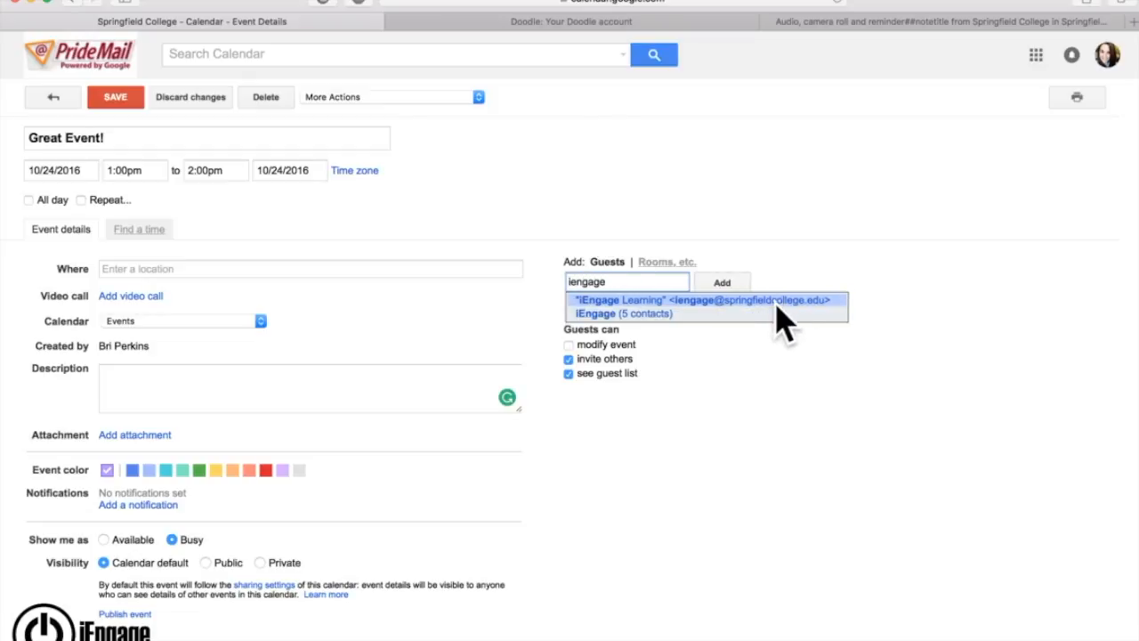
left_click(776, 303)
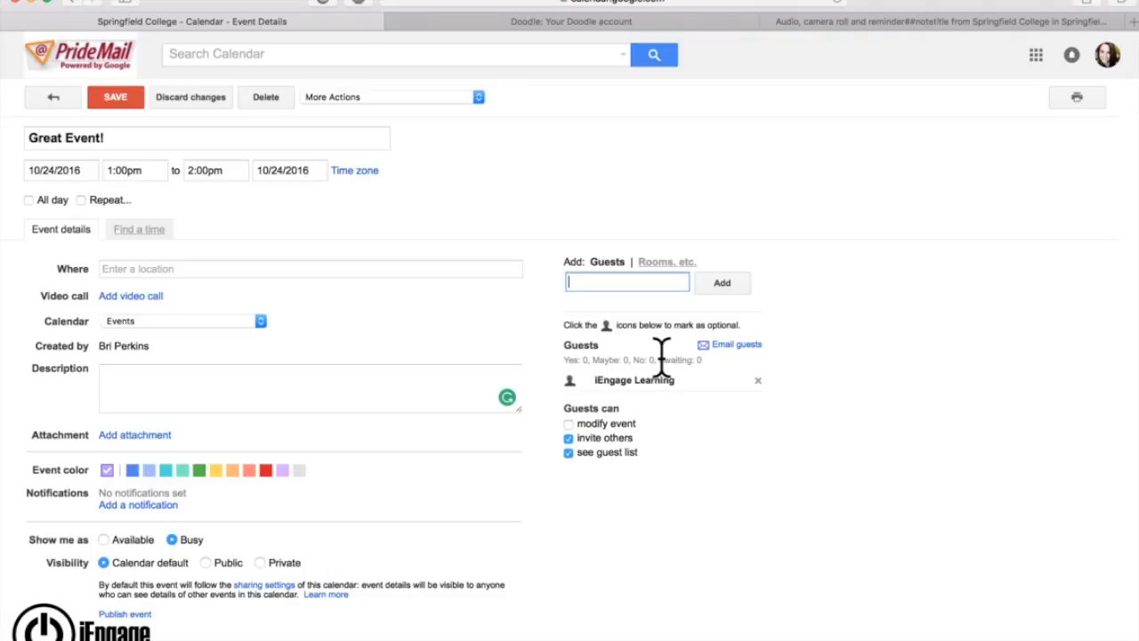
Step: Try allowing guests to modify the event, and withdraw that permission again
left_click(585, 425)
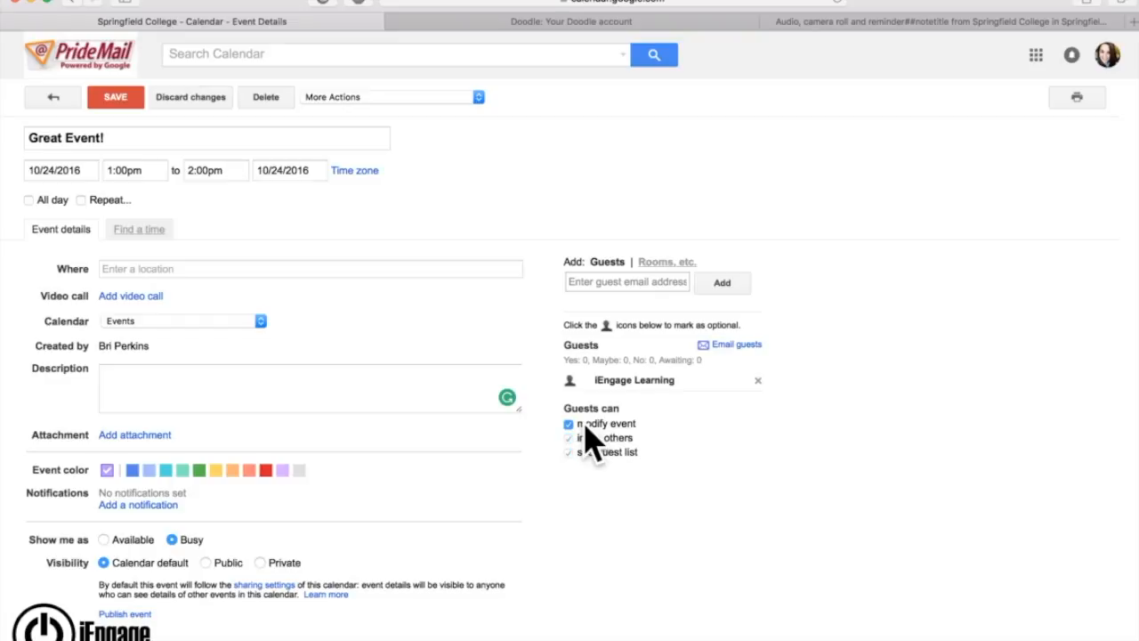
left_click(585, 424)
left_click(725, 344)
Step: Add a notification with its unit set to weeks, plus three more notifications with the default 10 minutes
left_click(138, 503)
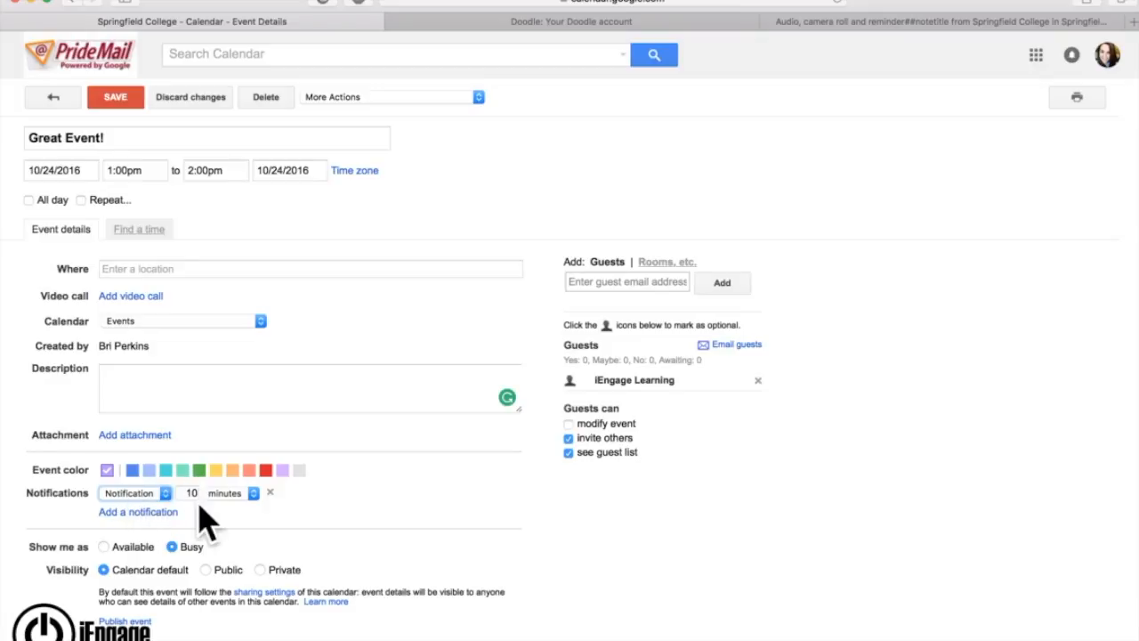
left_click(237, 494)
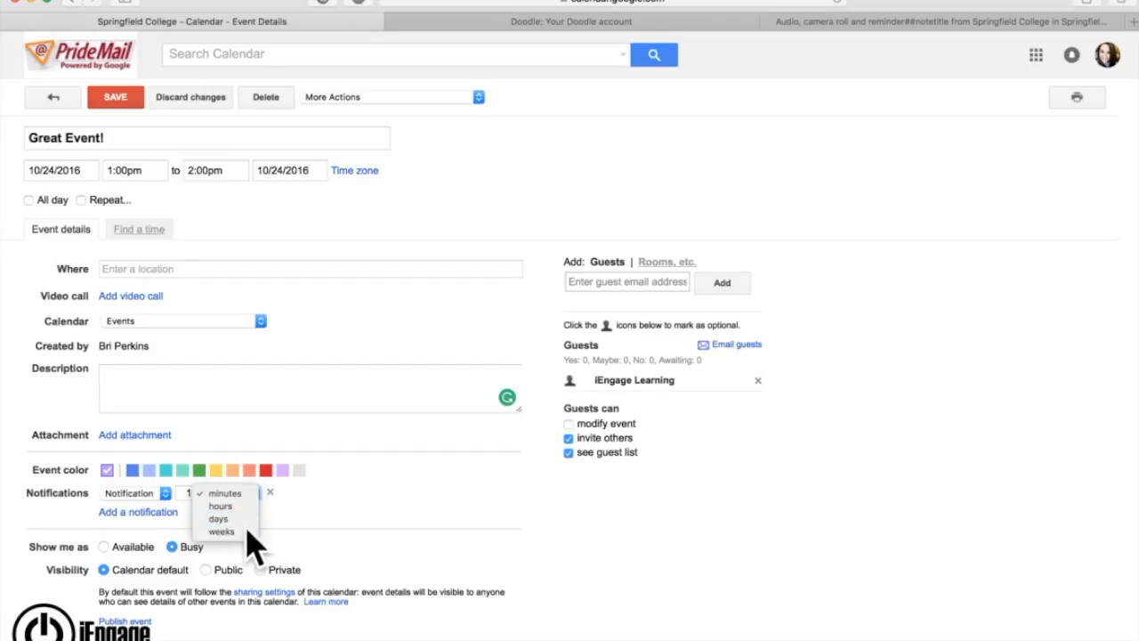
left_click(247, 531)
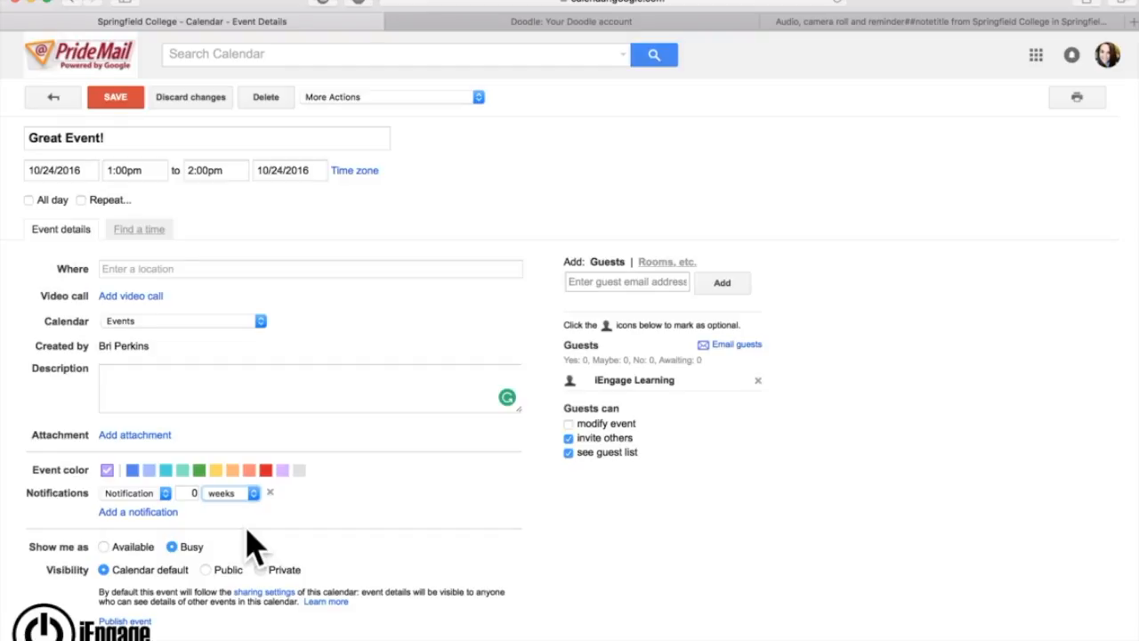
left_click(144, 513)
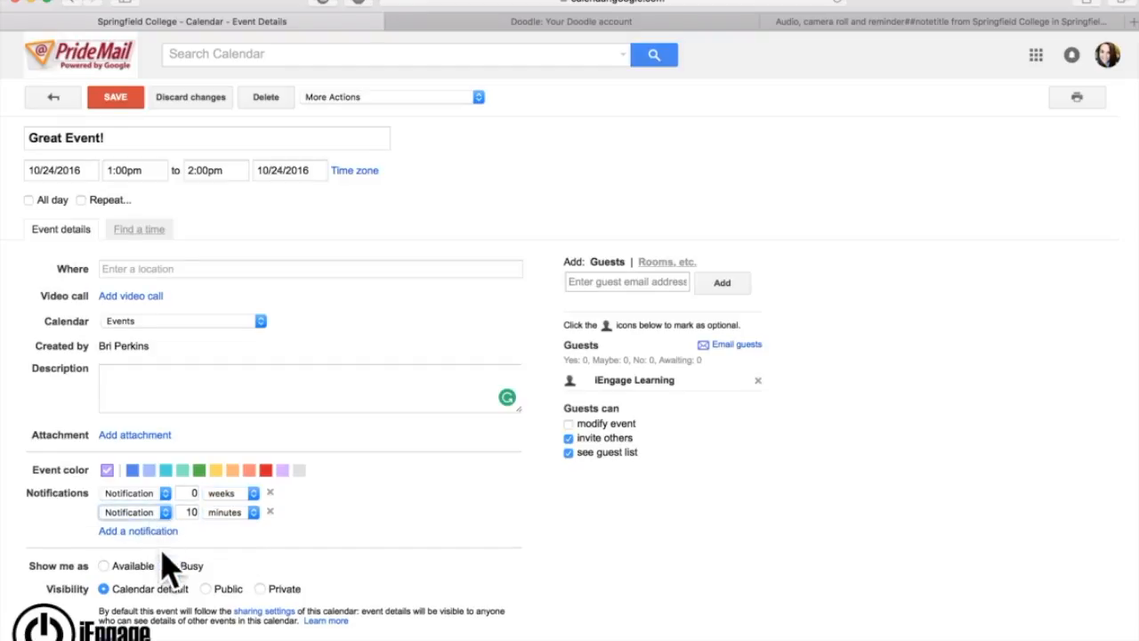
left_click(142, 531)
left_click(142, 550)
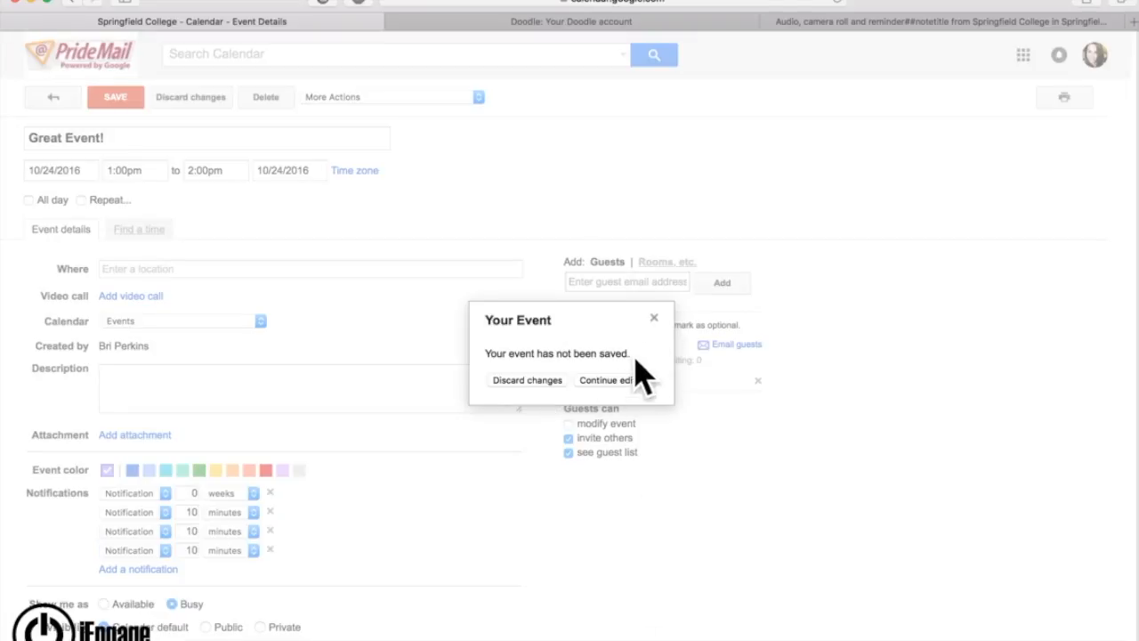
Step: Continue editing the event instead of discarding it, then save it and send the invitations to its guests
left_click(596, 380)
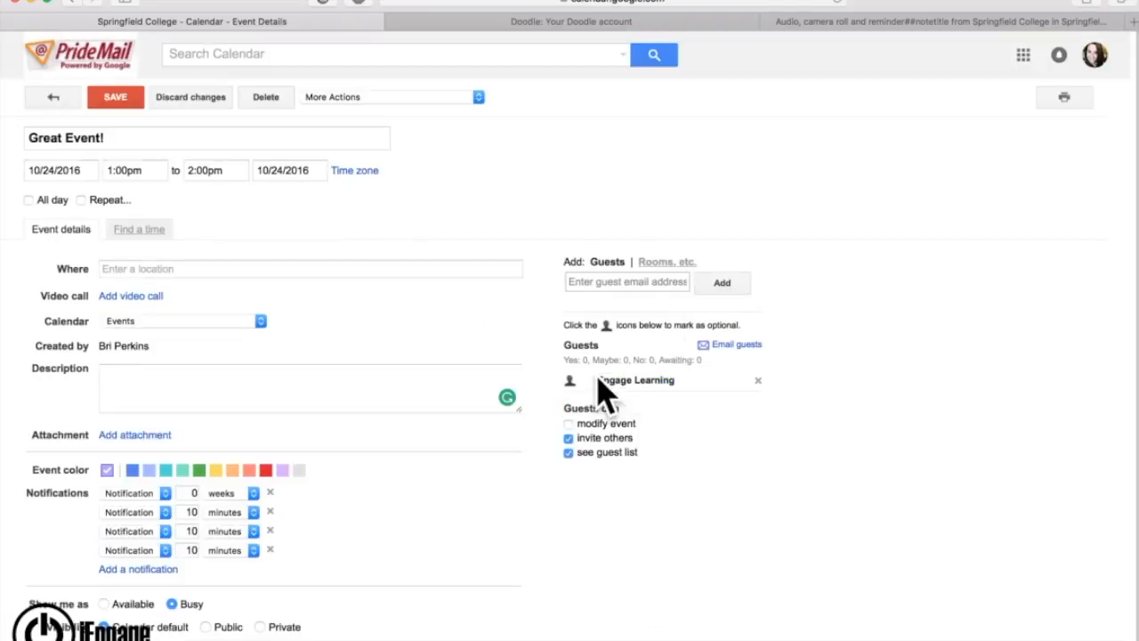
left_click(129, 96)
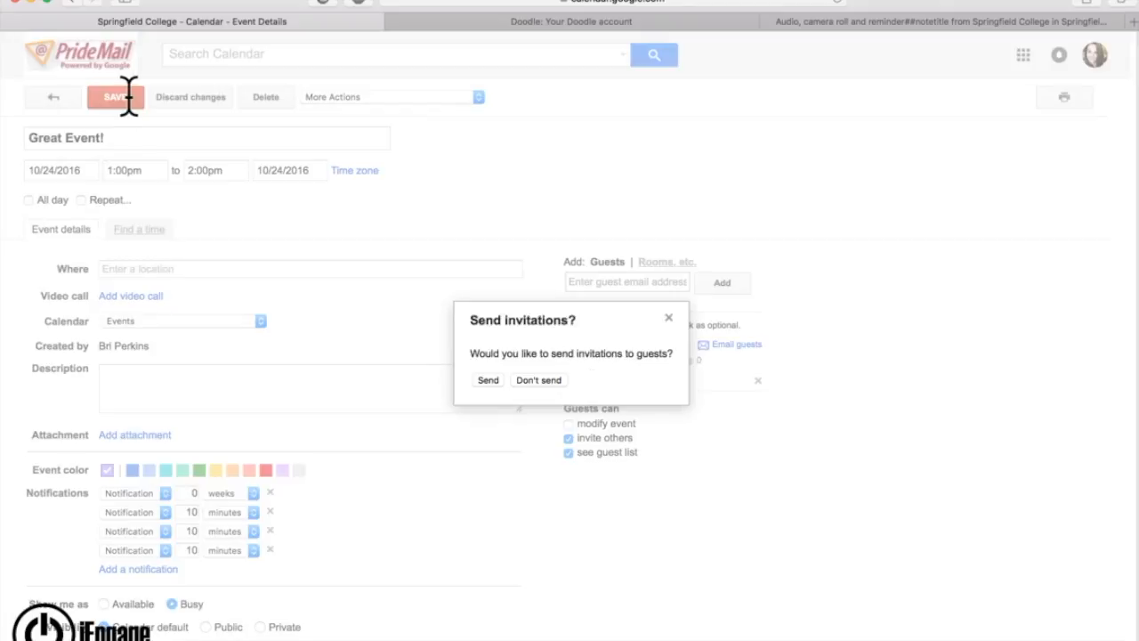
left_click(489, 380)
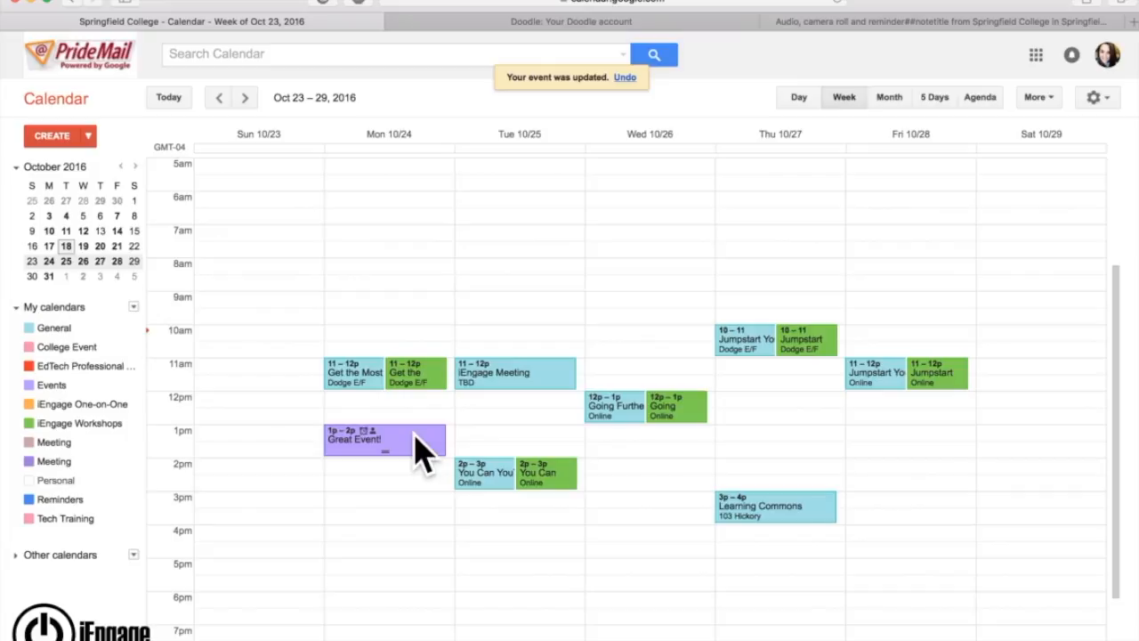
Step: Move Great Event! to 2pm – 3pm on Monday, October 24 and send the update to its guests
left_click_drag(418, 450, 425, 484)
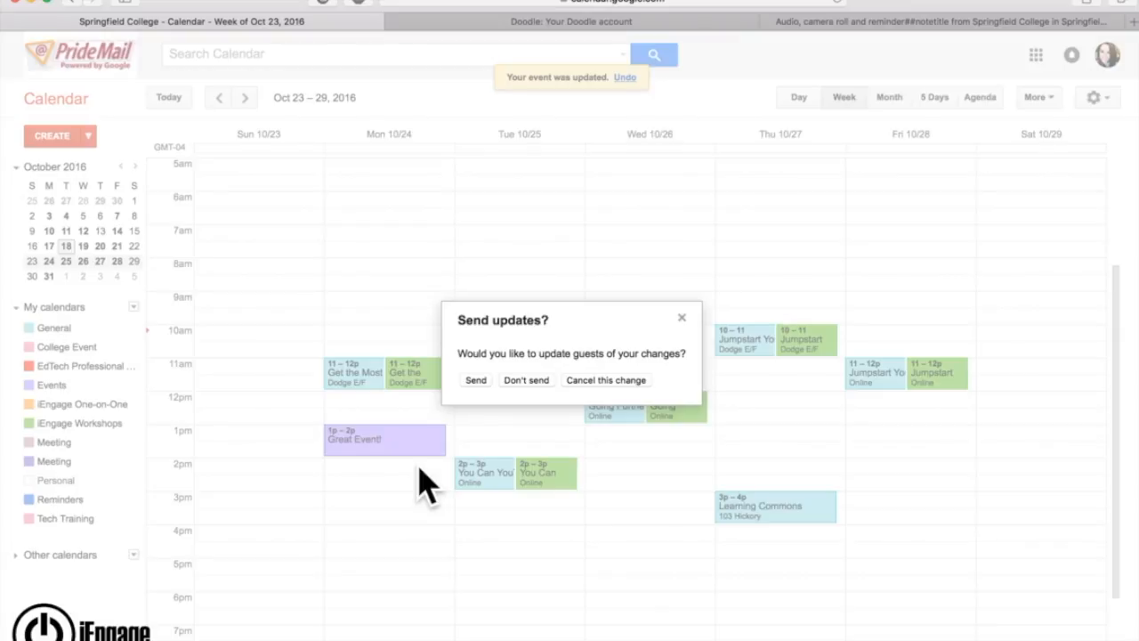
left_click(476, 380)
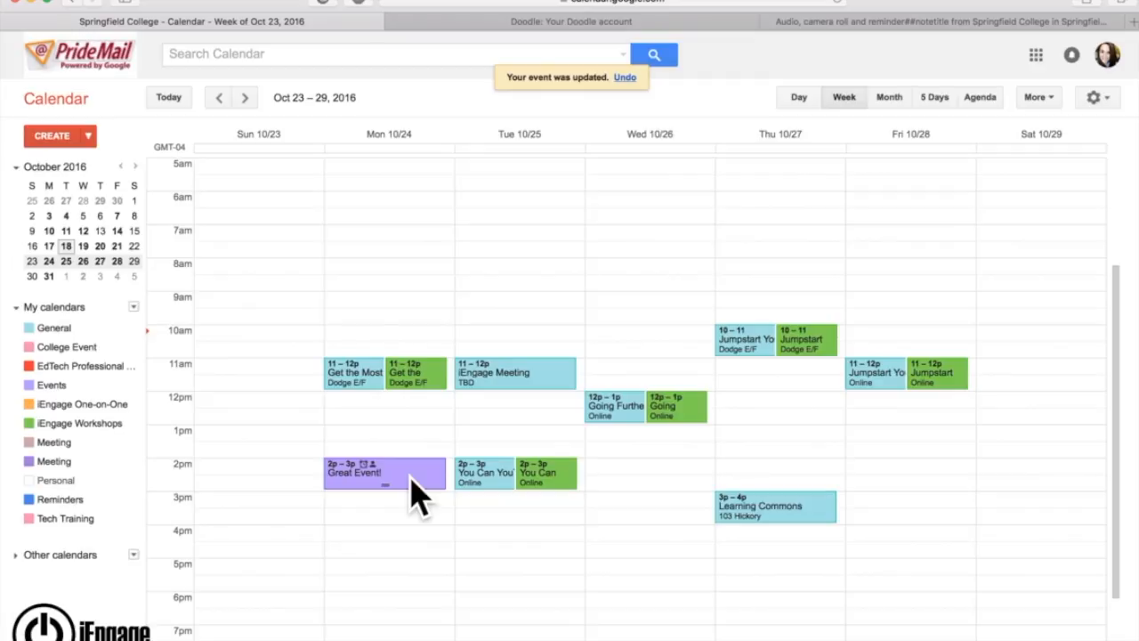
Step: Add the iEngage Learning coworker calendar to Other calendars and view the details of its Monday 2pm block
left_click(21, 556)
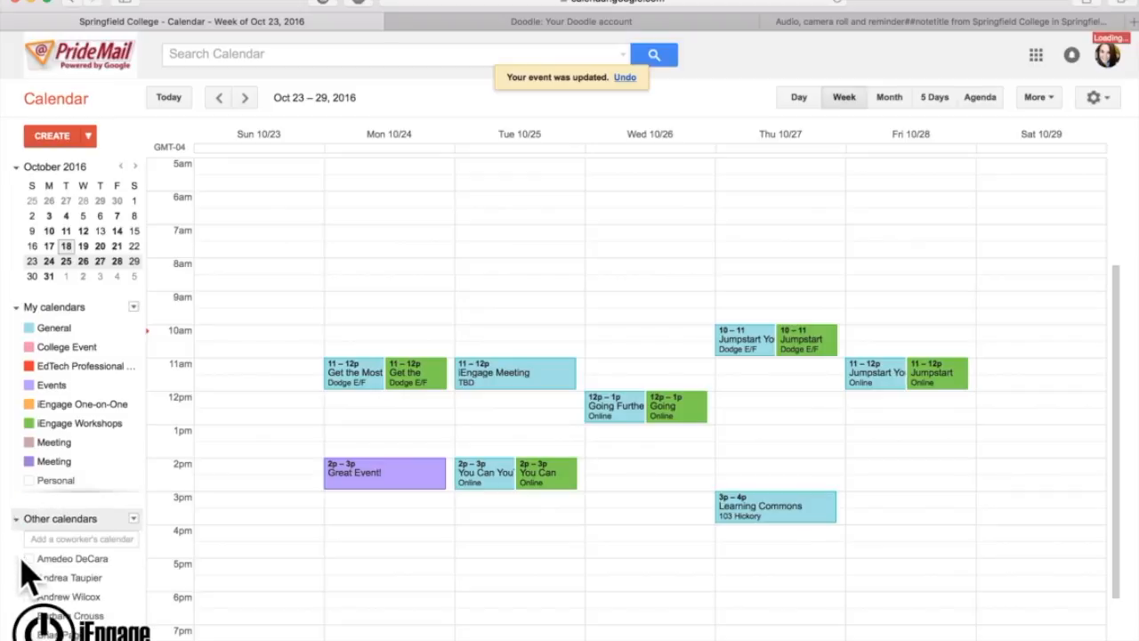
scroll(67, 589, "down", 3)
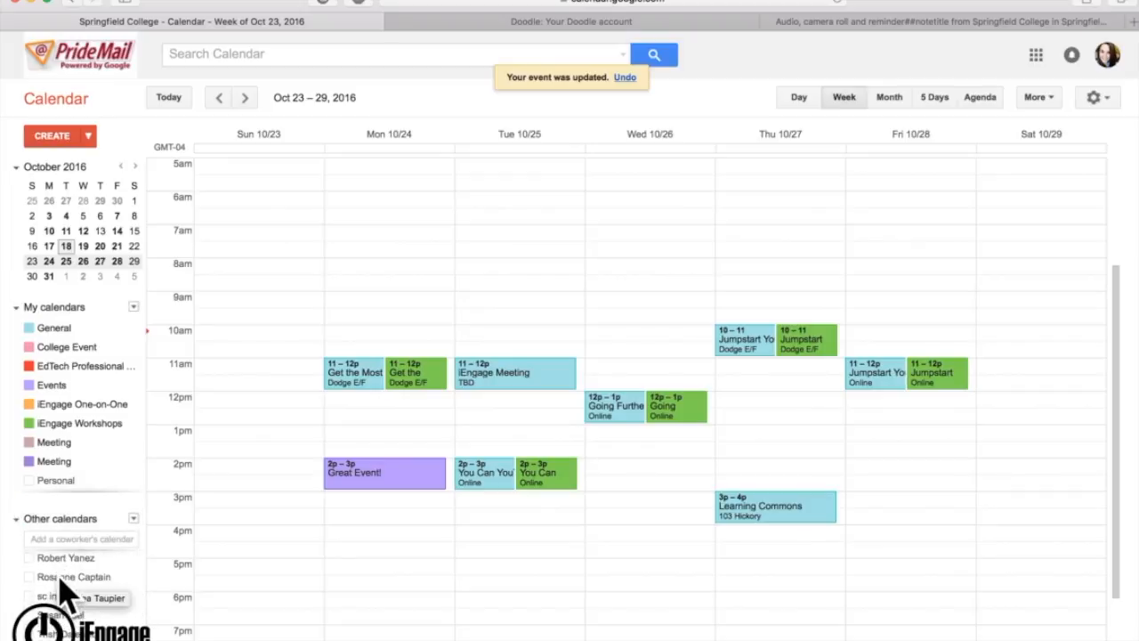
scroll(62, 592, "up", 3)
left_click(75, 537)
type("iengage")
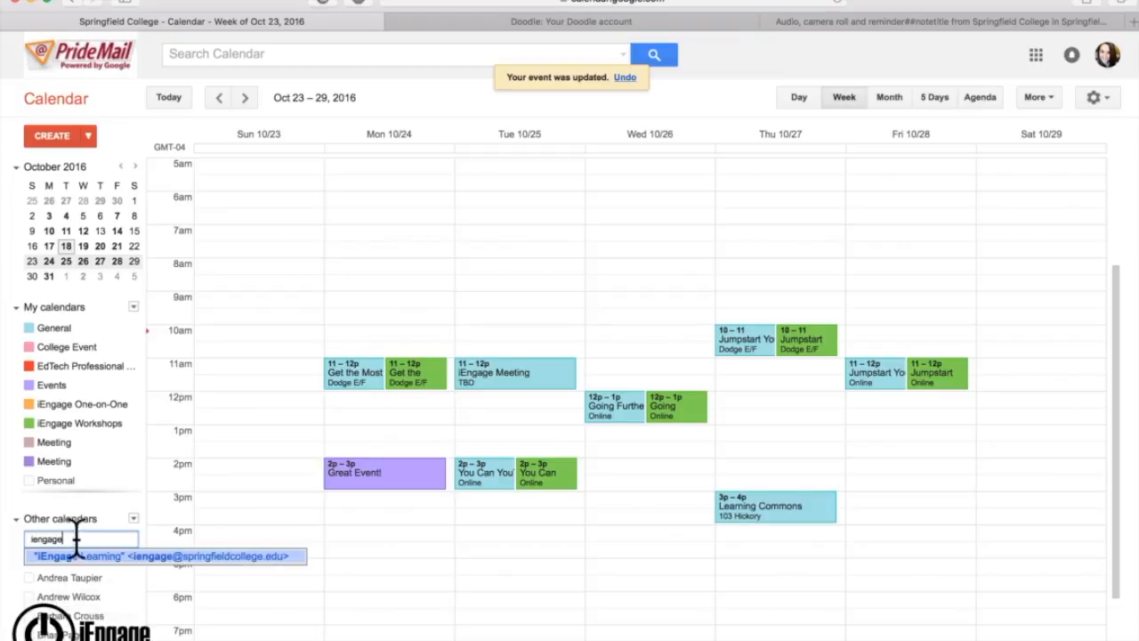
left_click(105, 558)
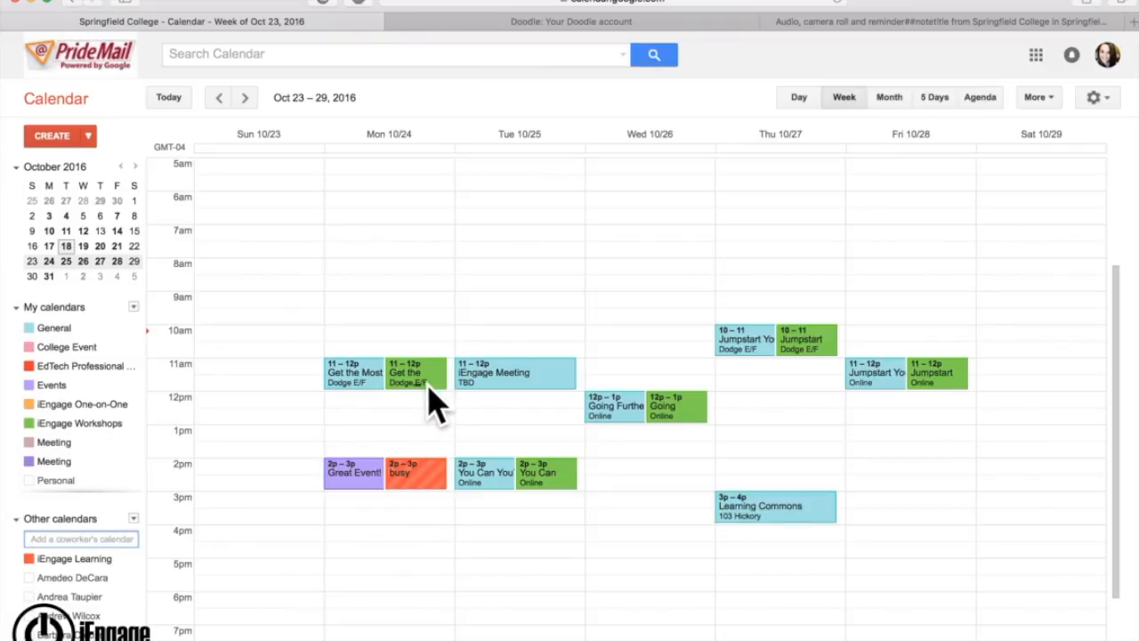
left_click(429, 494)
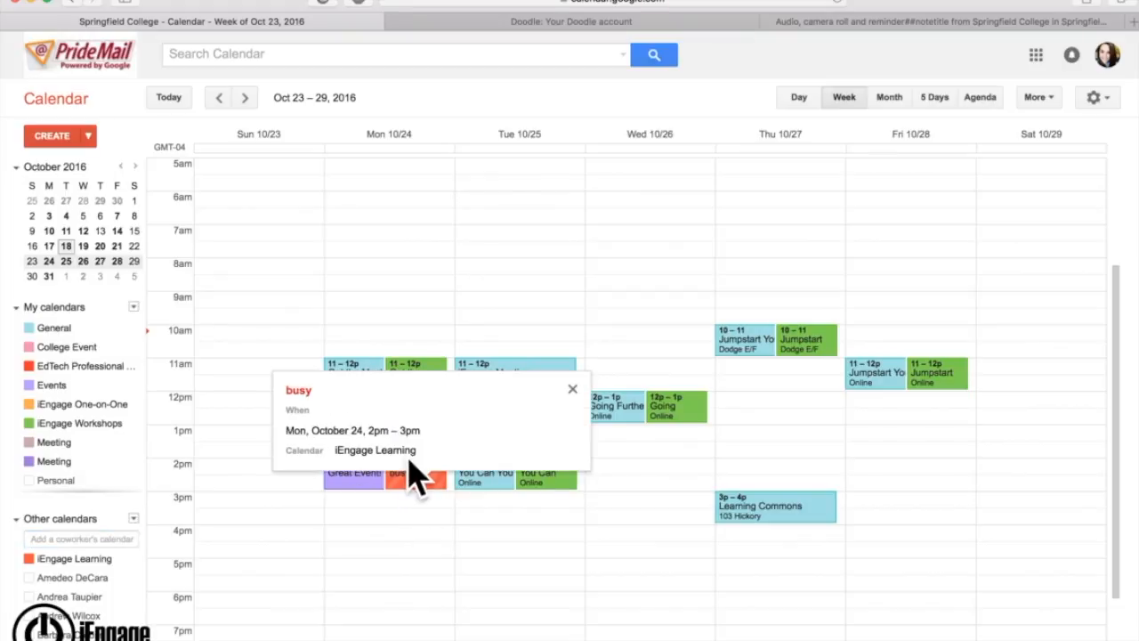
left_click(572, 390)
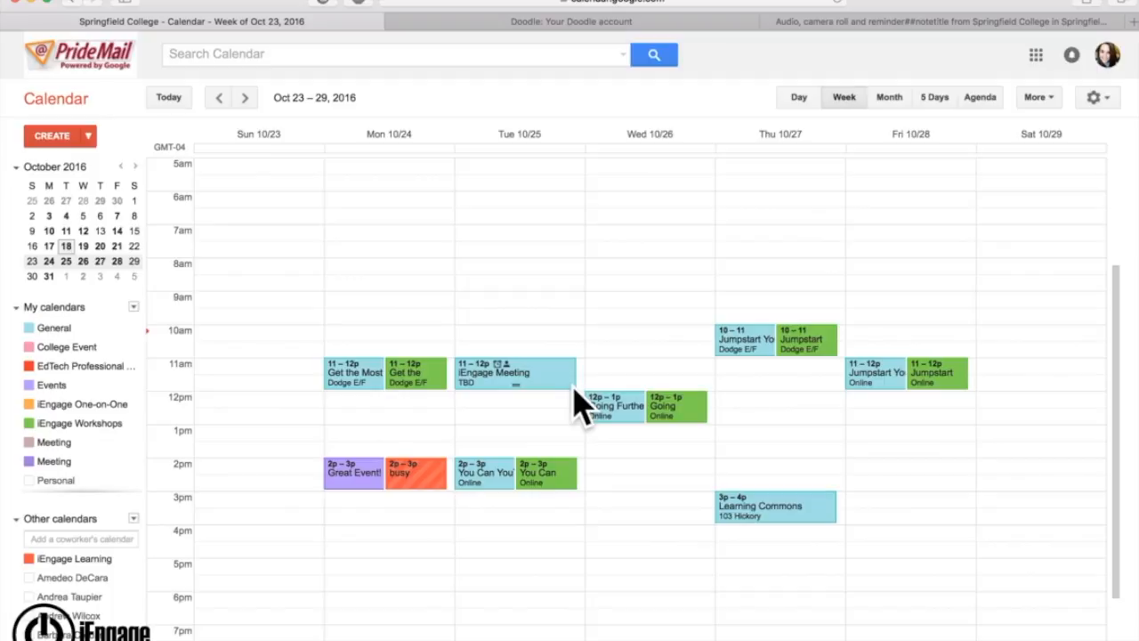